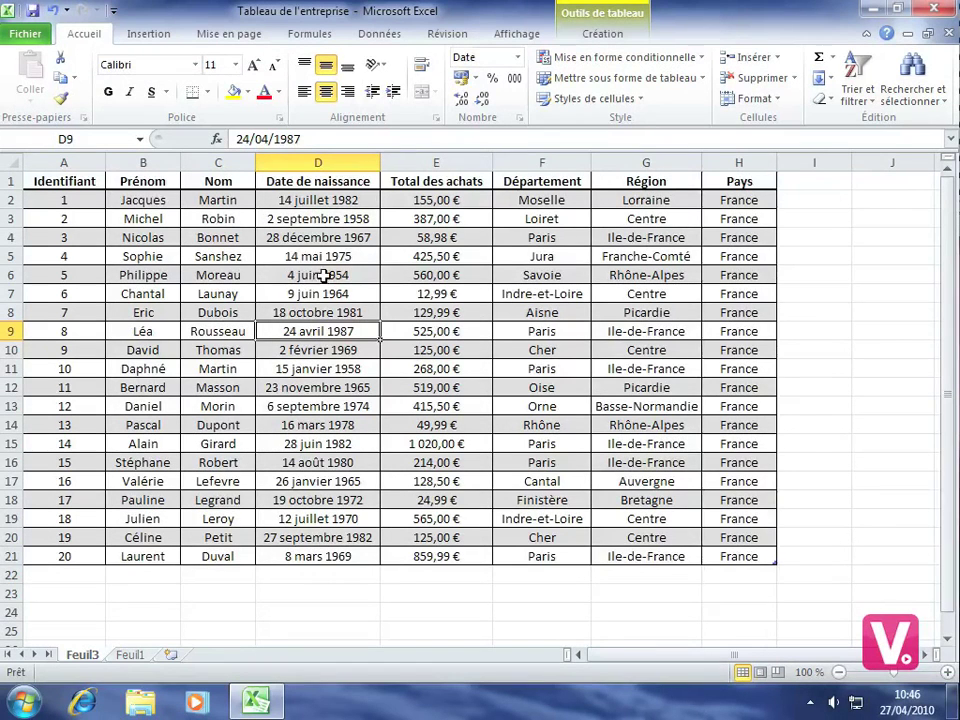
# Show the Enregistrer et envoyer page in Excel's Fichier backstage.
pyautogui.click(28, 38)
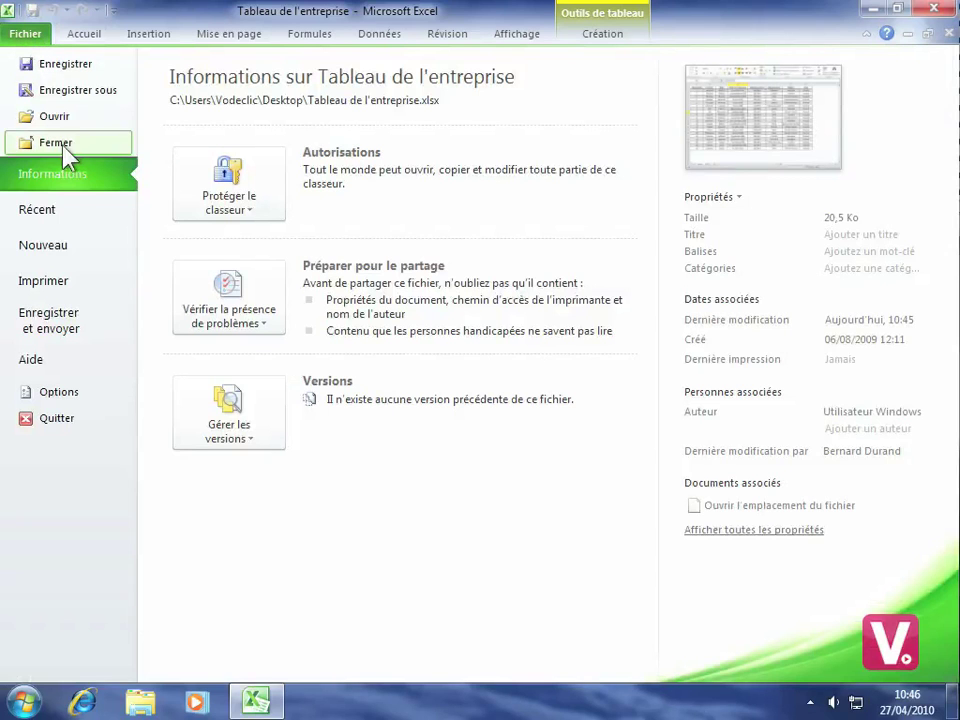
pyautogui.click(76, 322)
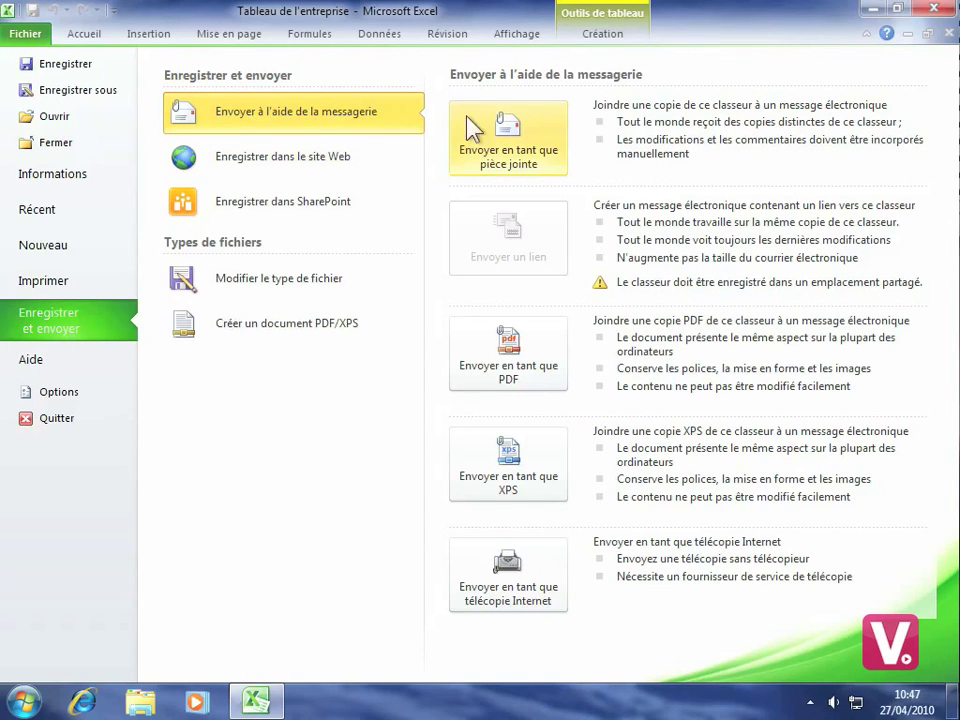
# E-mail the workbook as an attachment to the recipient's address with the message 'Voici mon travail'.
pyautogui.click(535, 158)
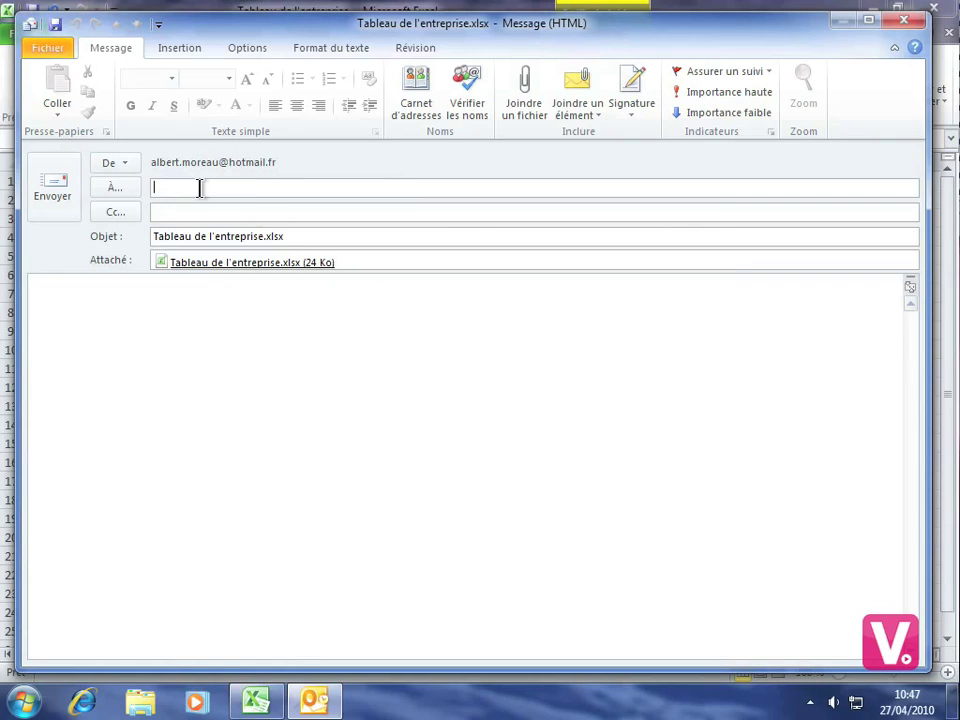
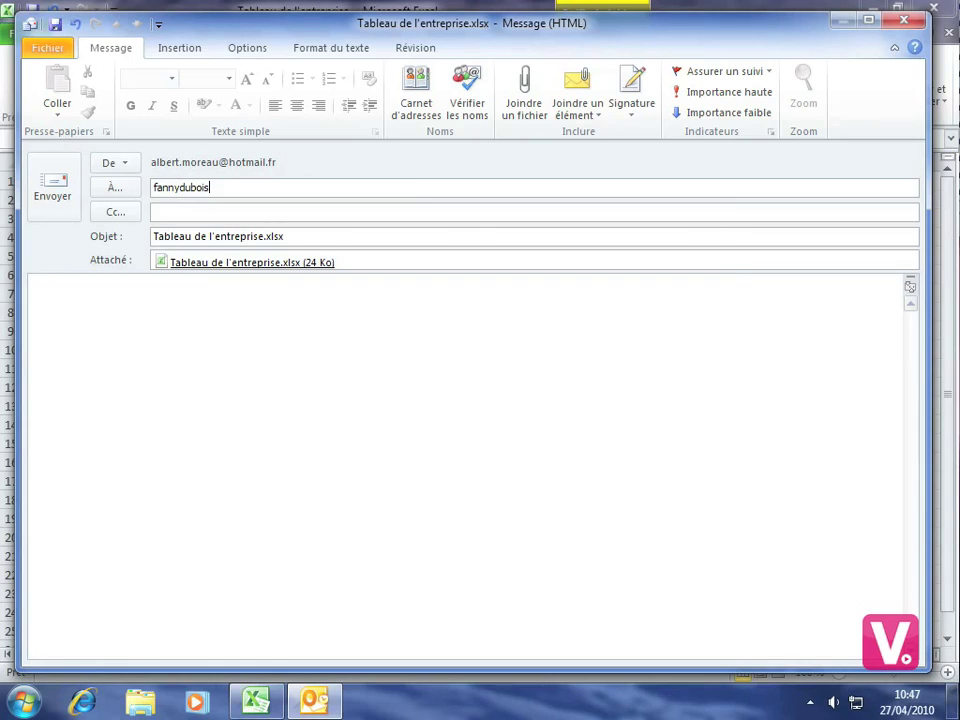
pyautogui.click(38, 296)
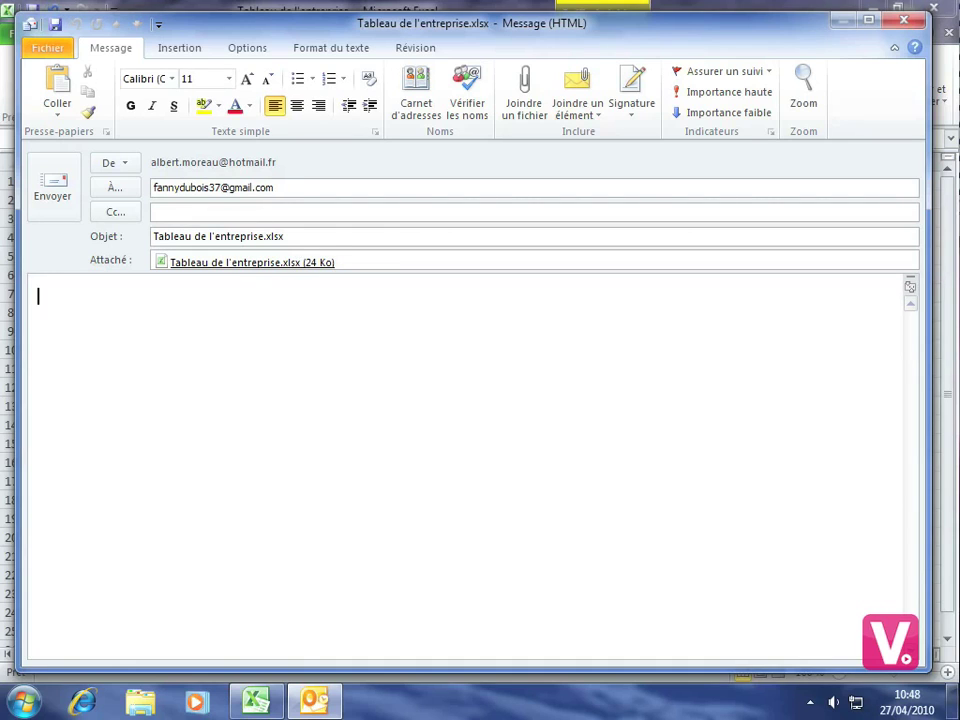
pyautogui.write('Voici mon travail')
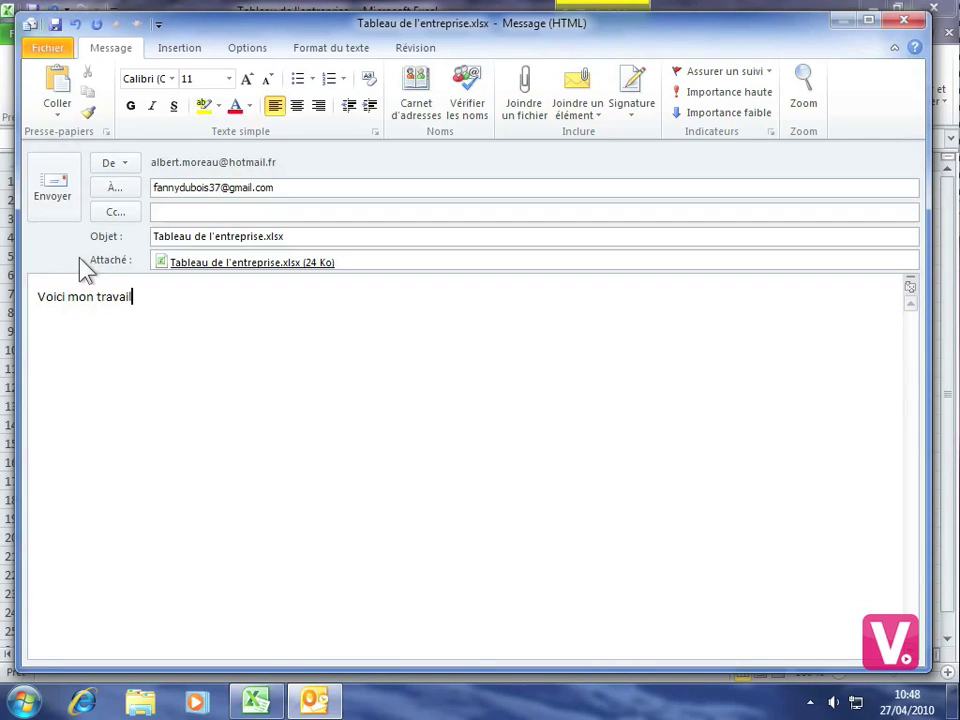
pyautogui.click(57, 187)
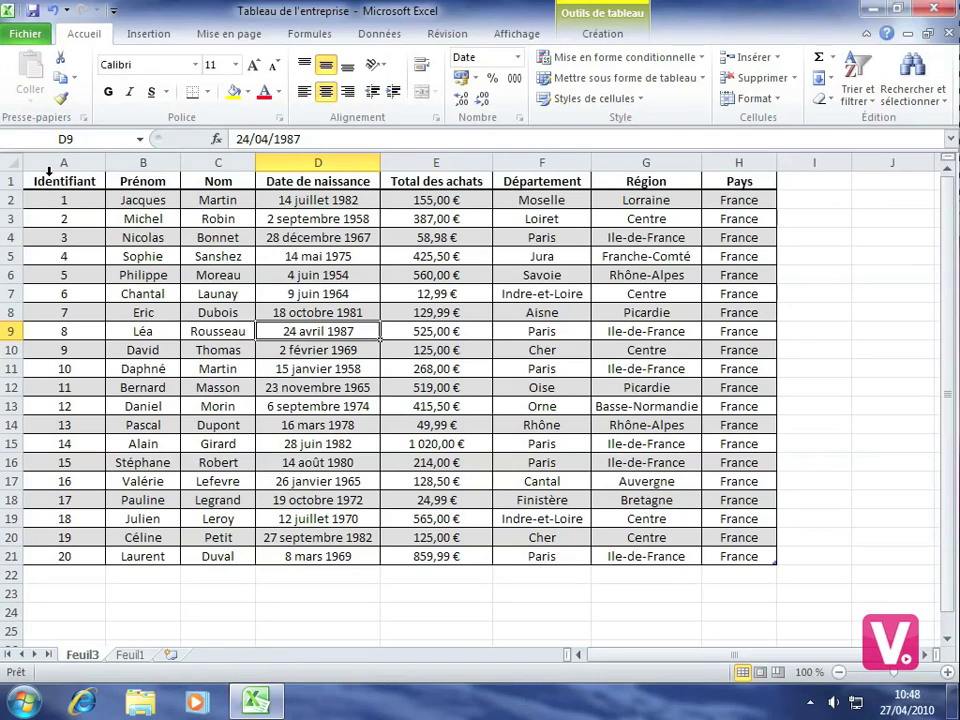
# Return to the Enregistrer et envoyer page of the Fichier backstage.
pyautogui.click(25, 35)
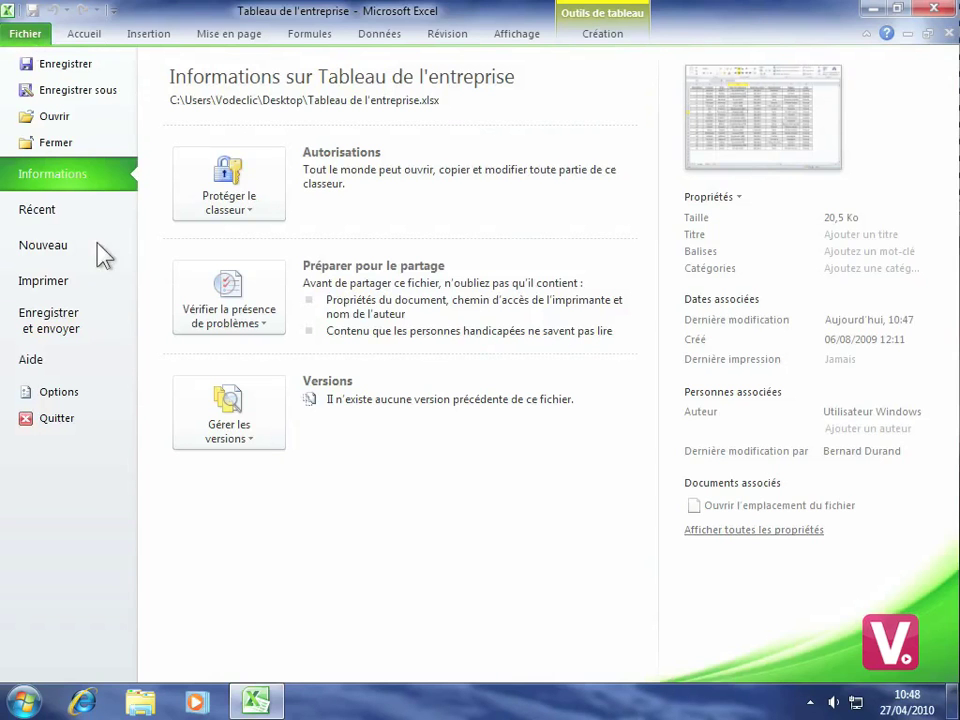
pyautogui.click(55, 330)
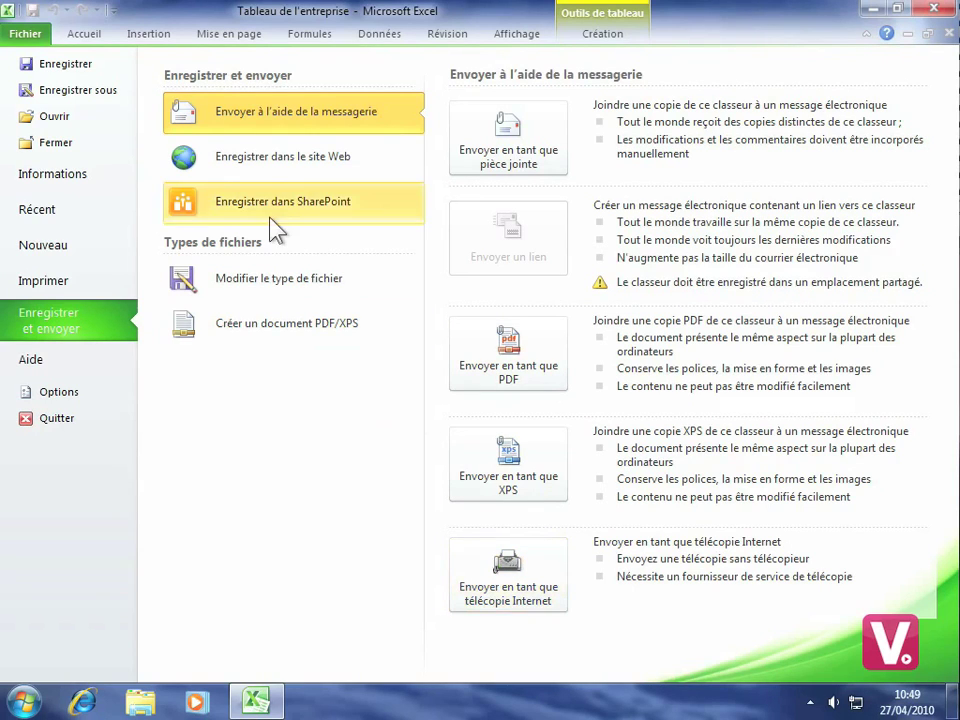
# Choose Enregistrer dans le site Web and sign in to Windows Live with the saved account and its password.
pyautogui.click(284, 163)
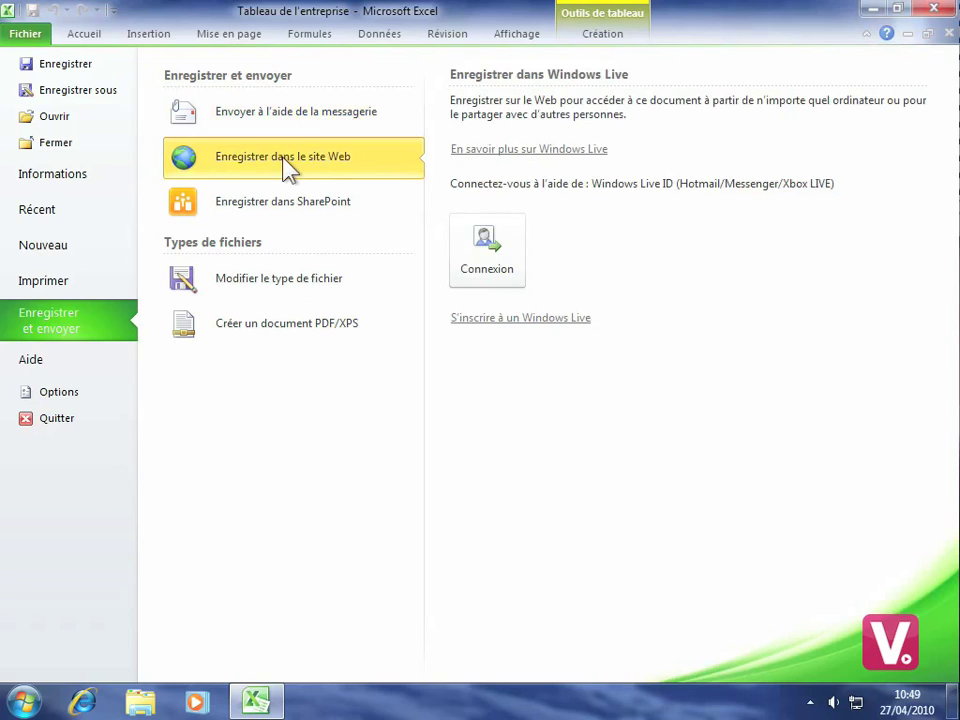
pyautogui.click(497, 240)
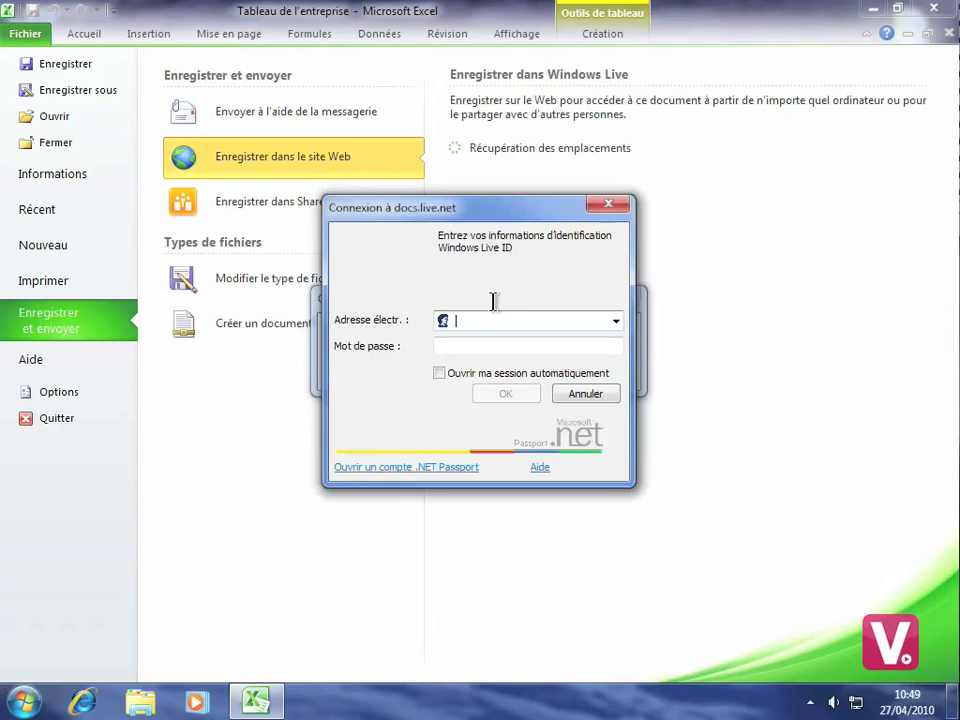
pyautogui.write('al')
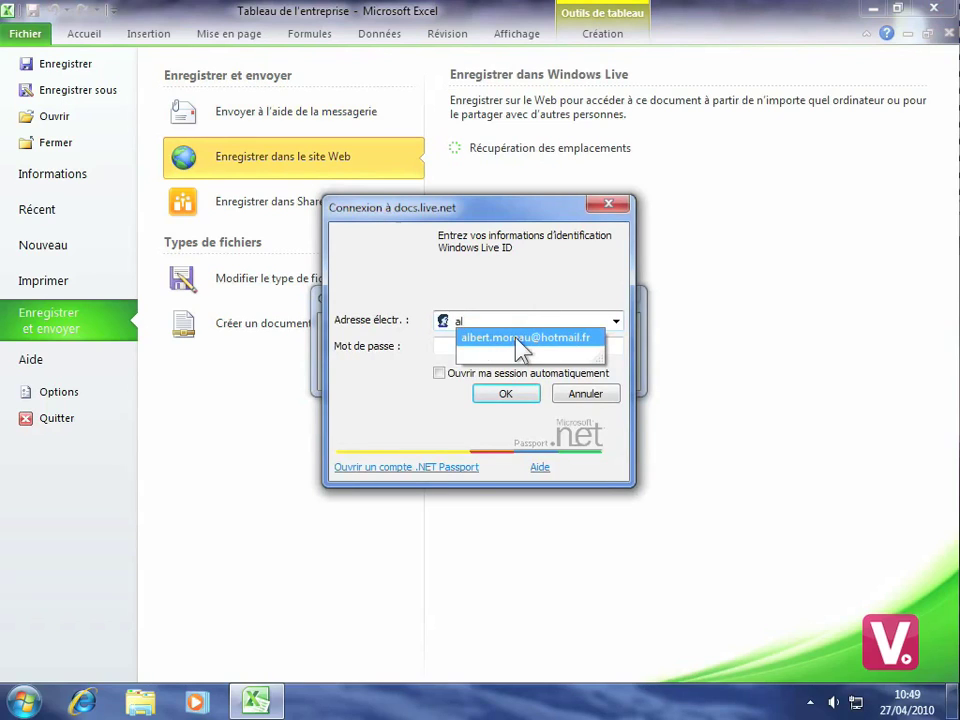
pyautogui.click(490, 338)
pyautogui.click(475, 345)
pyautogui.write('********')
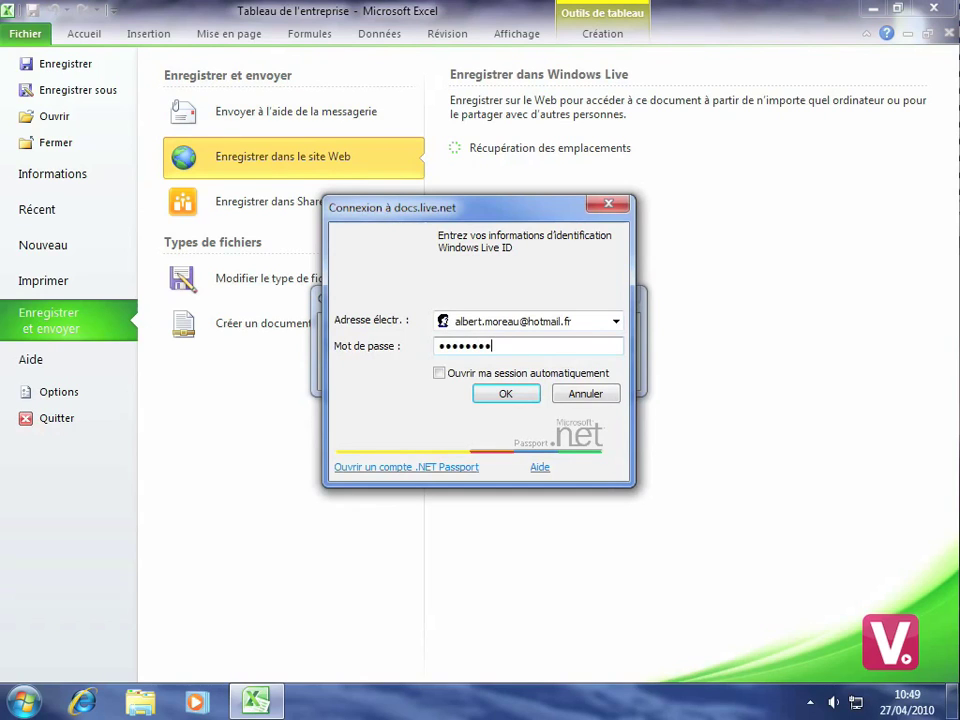
pyautogui.click(507, 394)
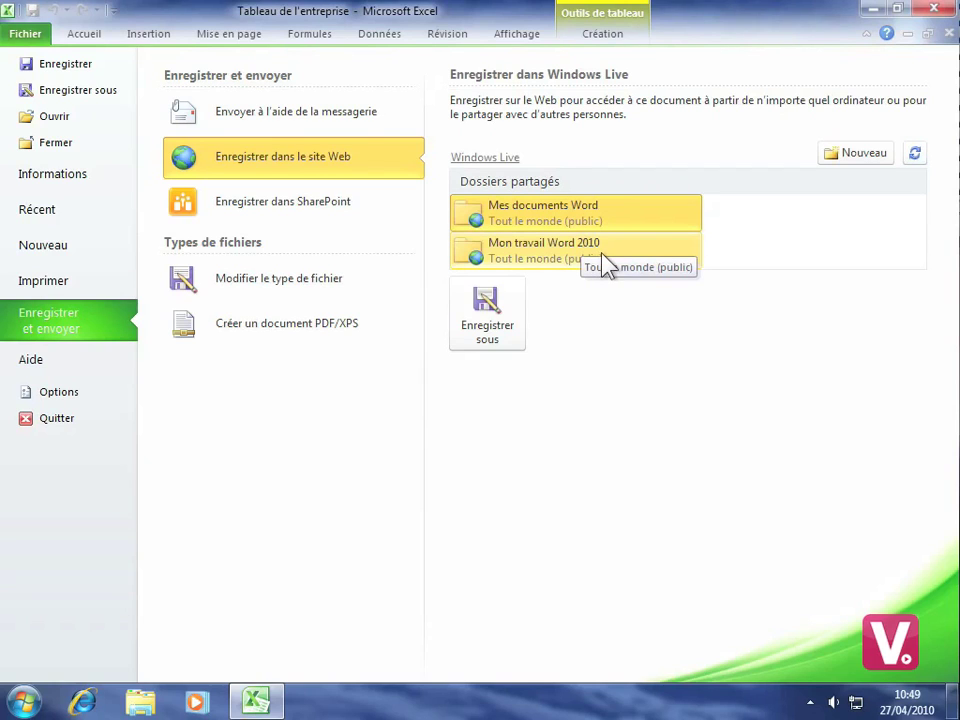
# Start a new online folder and sign in to Windows Live in Firefox with the saved account.
pyautogui.click(862, 154)
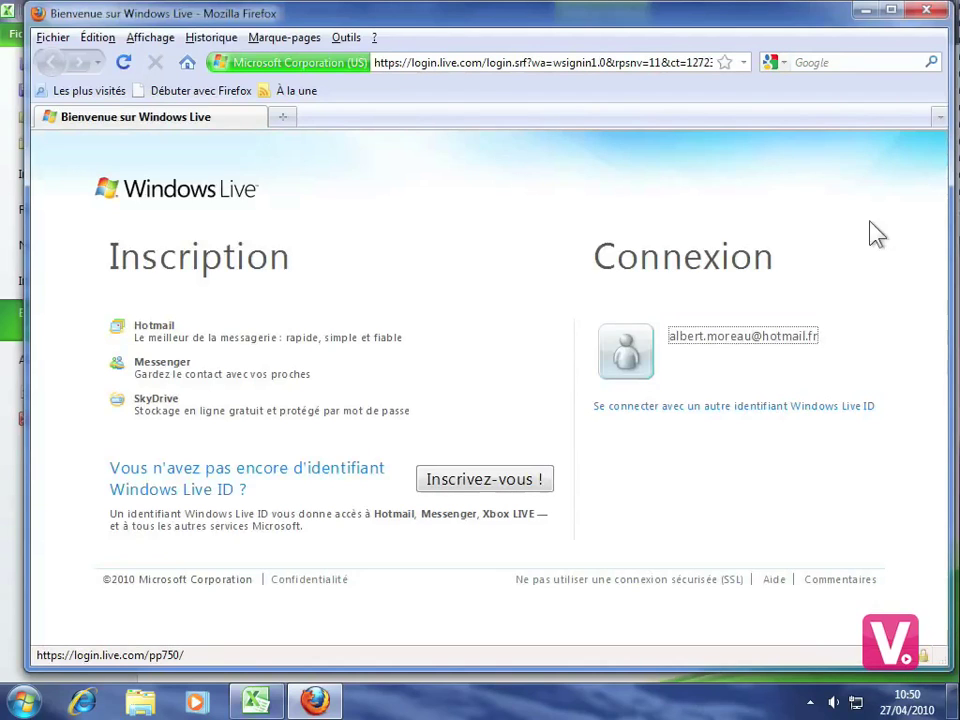
pyautogui.click(789, 342)
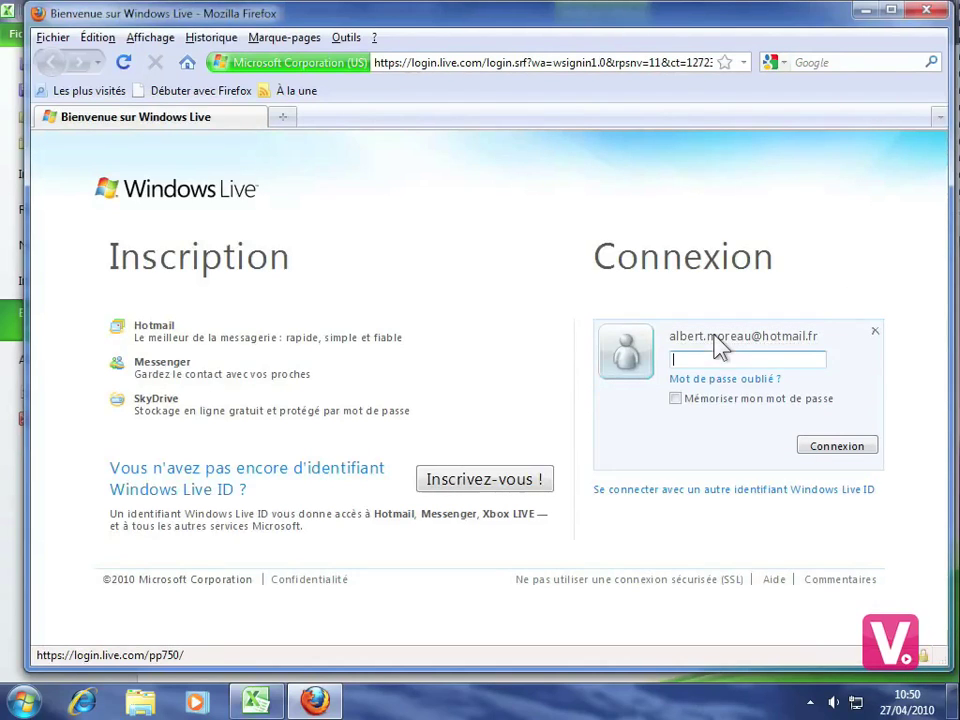
pyautogui.write('••••••••')
pyautogui.click(837, 449)
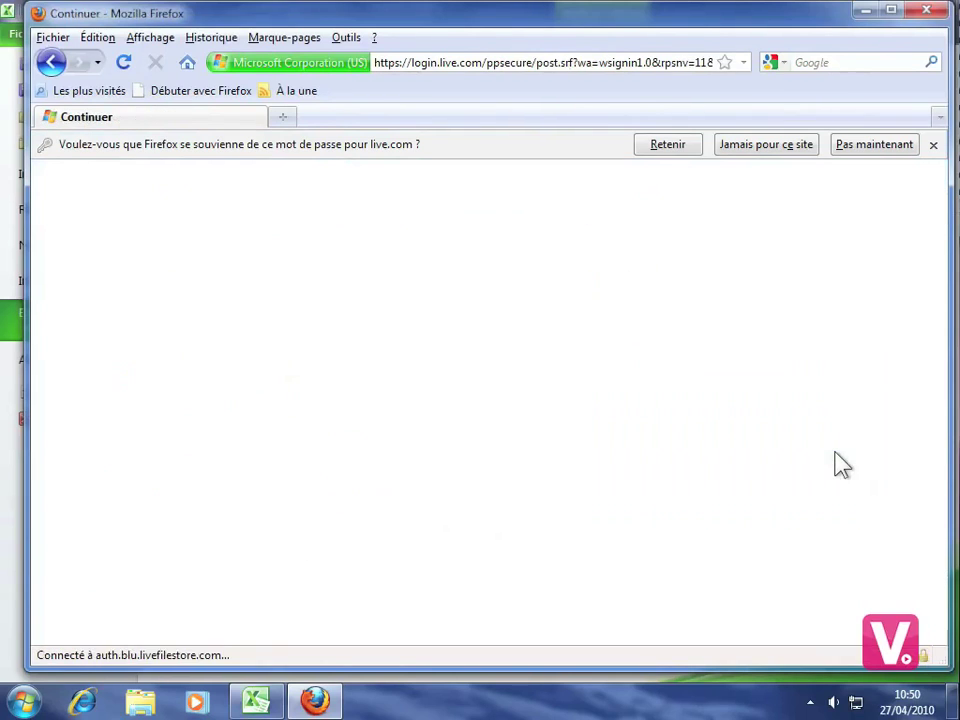
# Create the SkyDrive folder 'Mon travail Excel 2010' shared with Tout le monde (public).
pyautogui.click(933, 146)
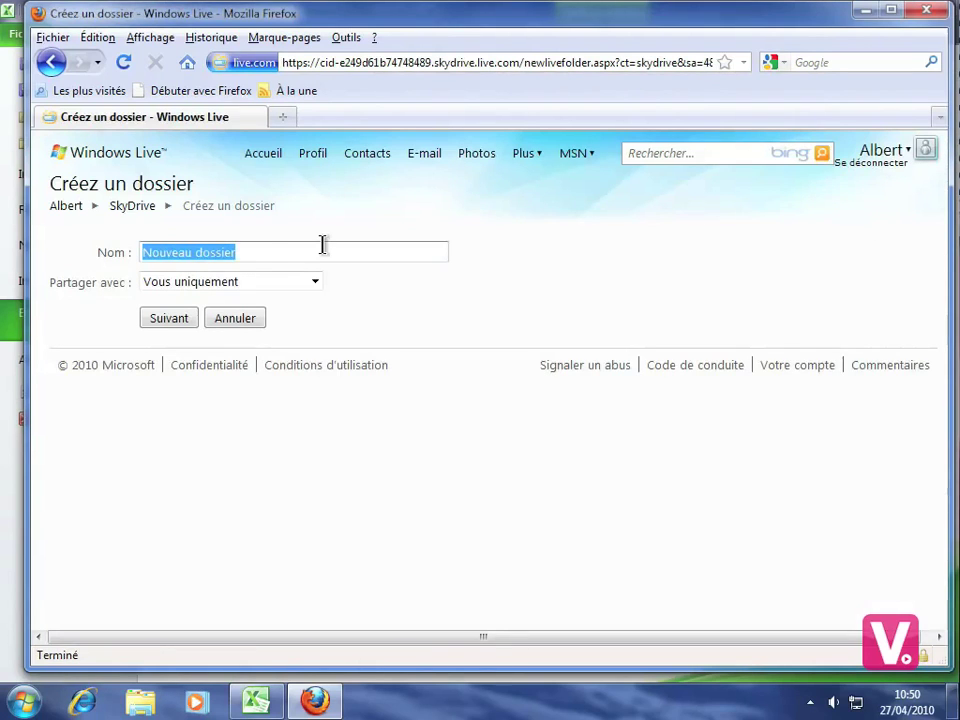
pyautogui.write('M')
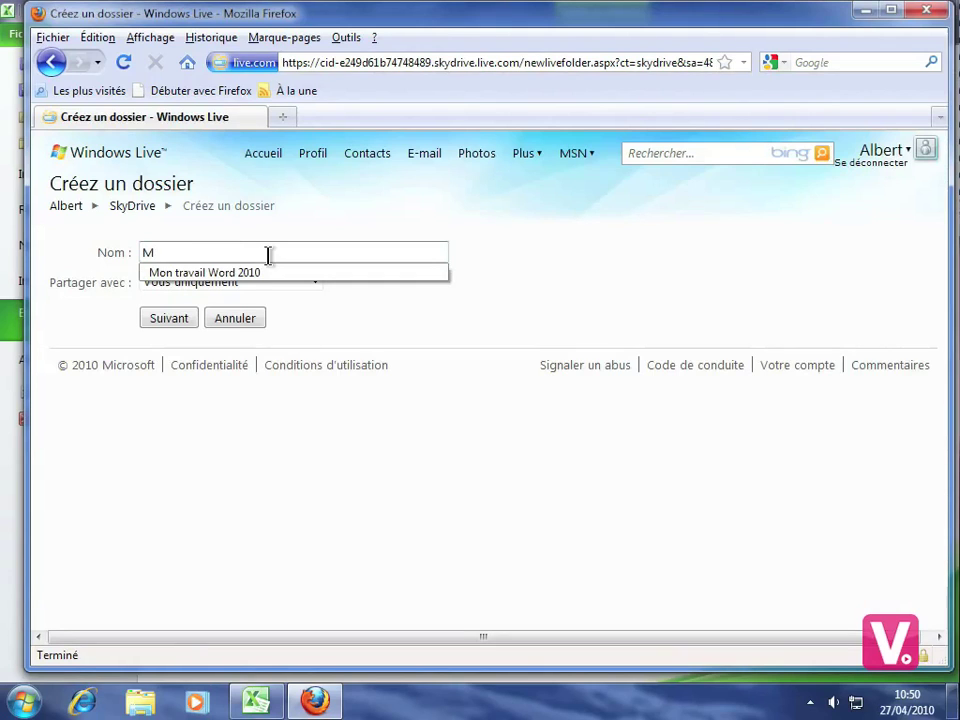
pyautogui.write('on travail Excel ')
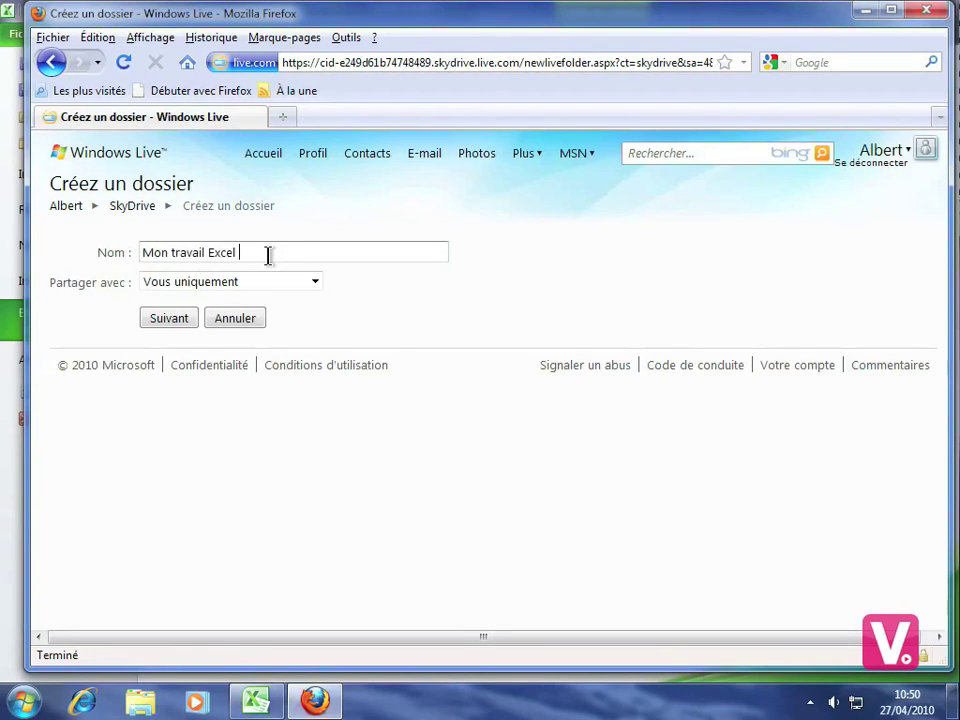
pyautogui.write('2010')
pyautogui.click(314, 283)
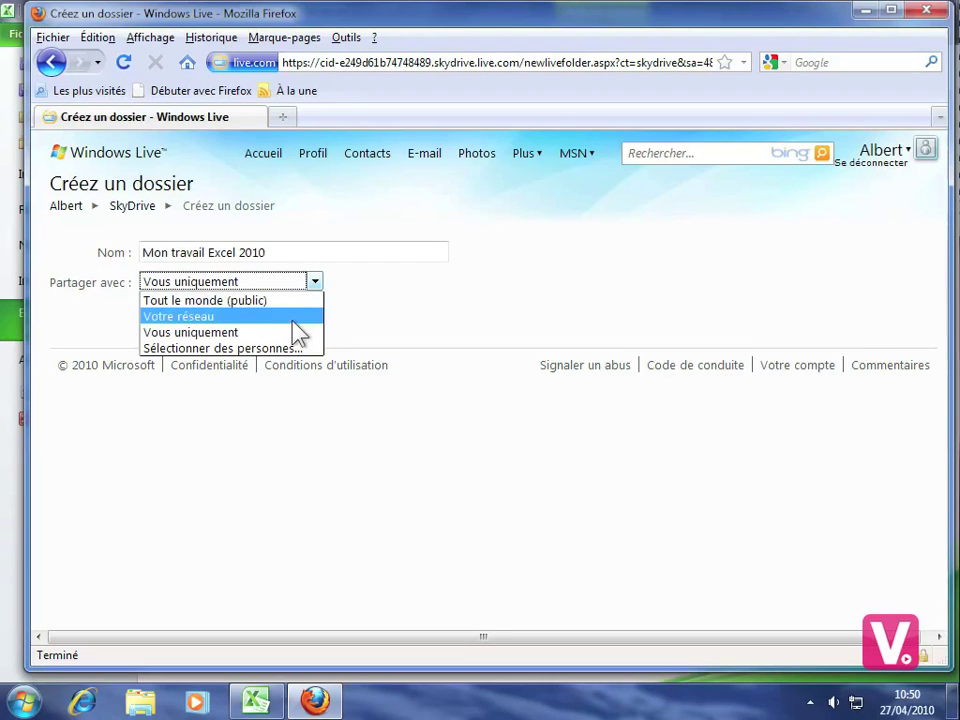
pyautogui.click(248, 300)
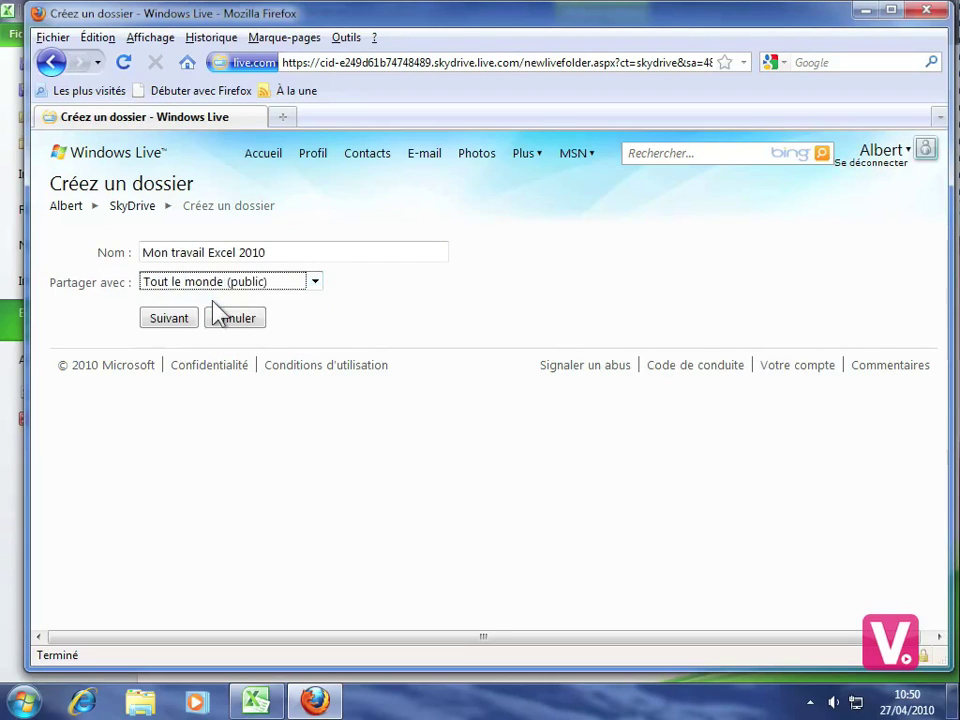
pyautogui.click(166, 318)
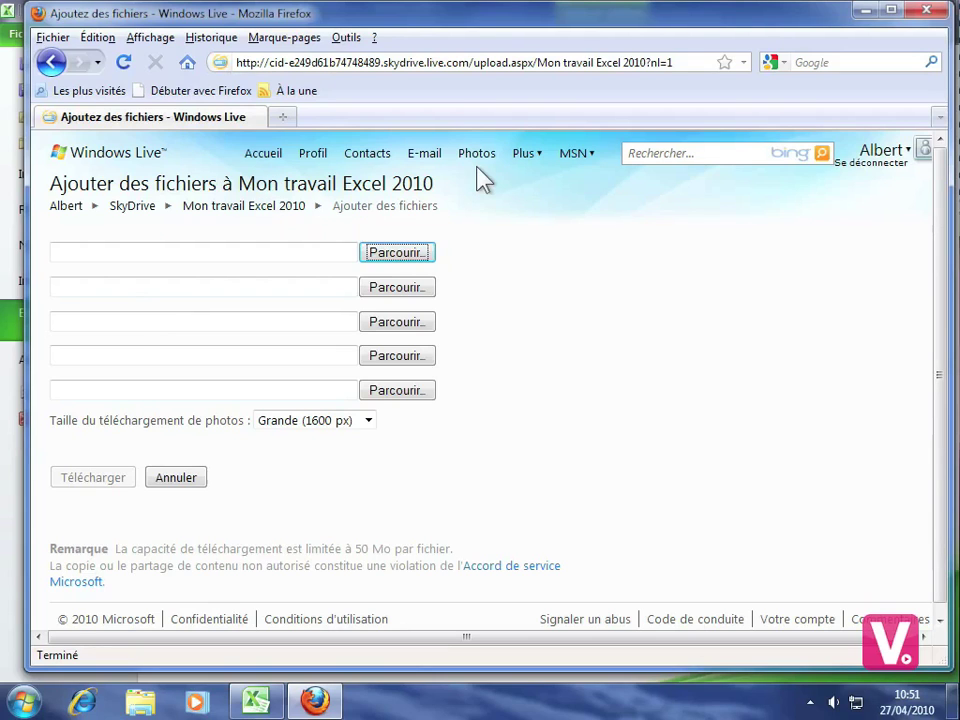
# Back in Excel, refresh the Windows Live folder list and select Mon travail Excel 2010.
pyautogui.click(926, 10)
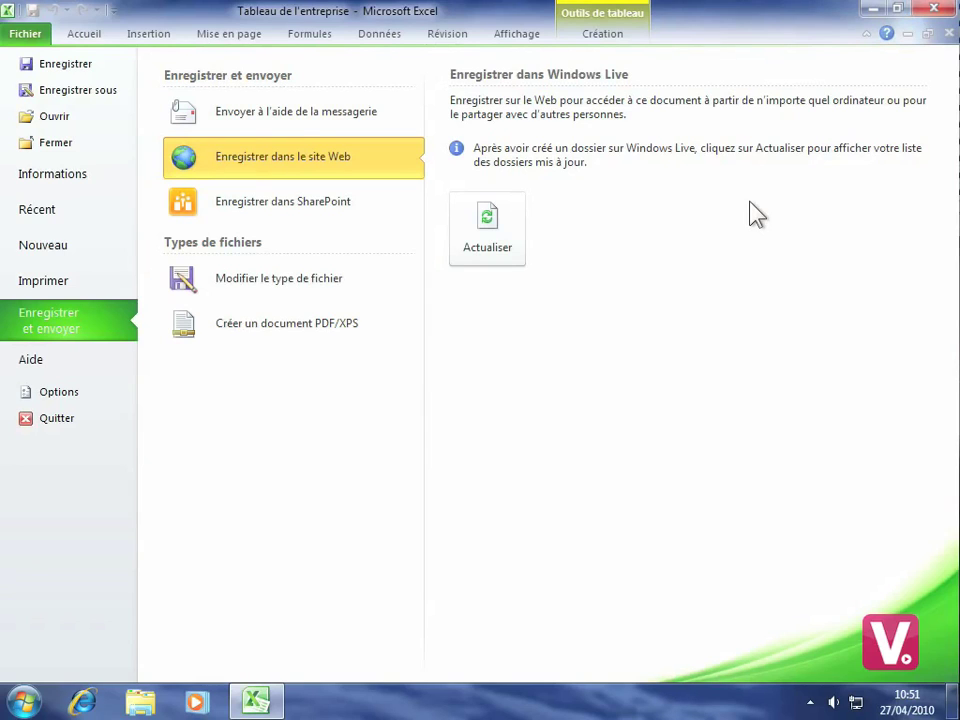
pyautogui.click(488, 225)
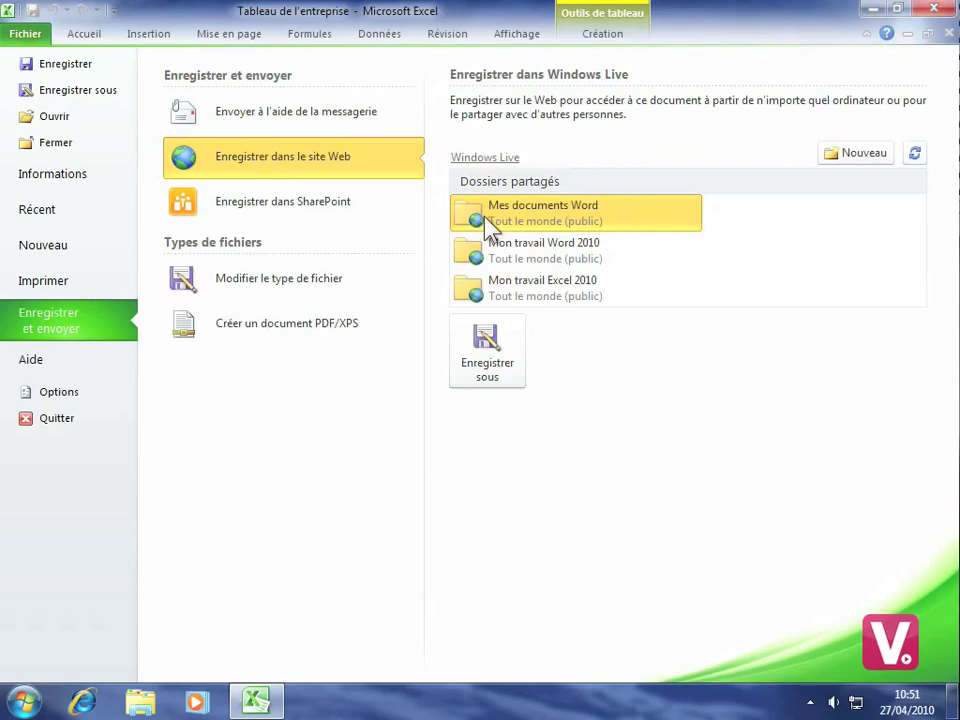
pyautogui.click(540, 298)
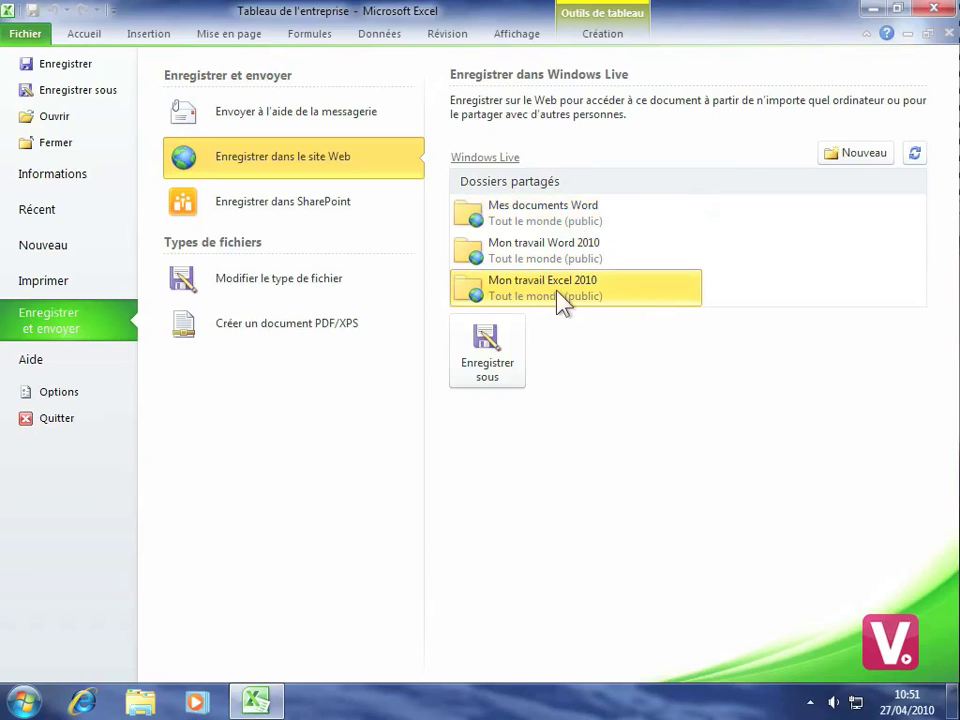
# Save 'Tableau de l'entreprise' as a Classeur Excel into Mon travail Excel 2010.
pyautogui.click(487, 340)
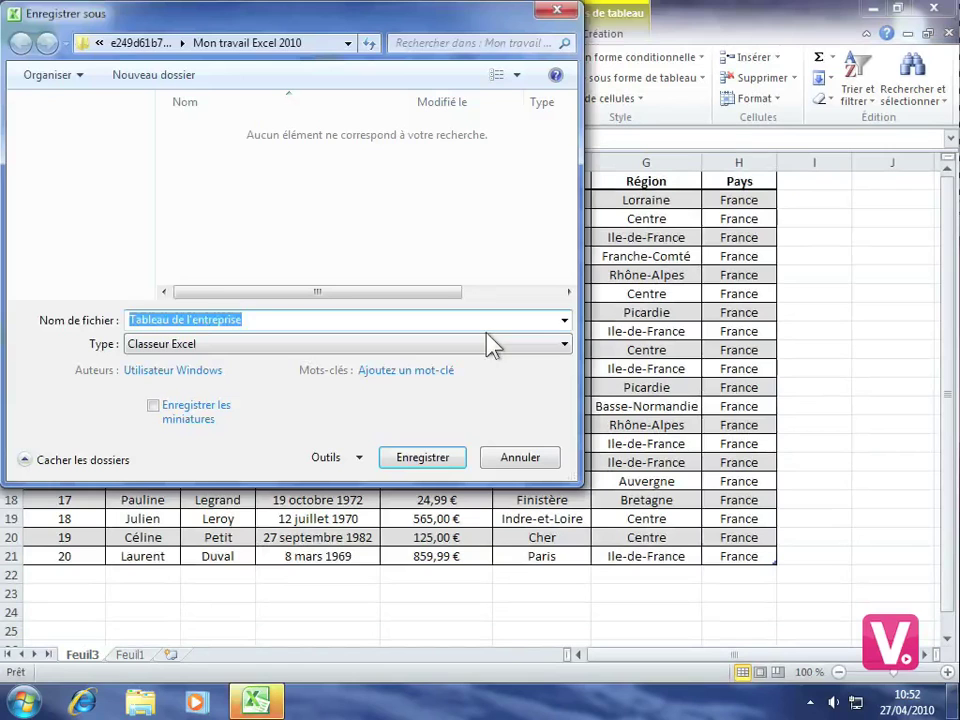
pyautogui.click(420, 458)
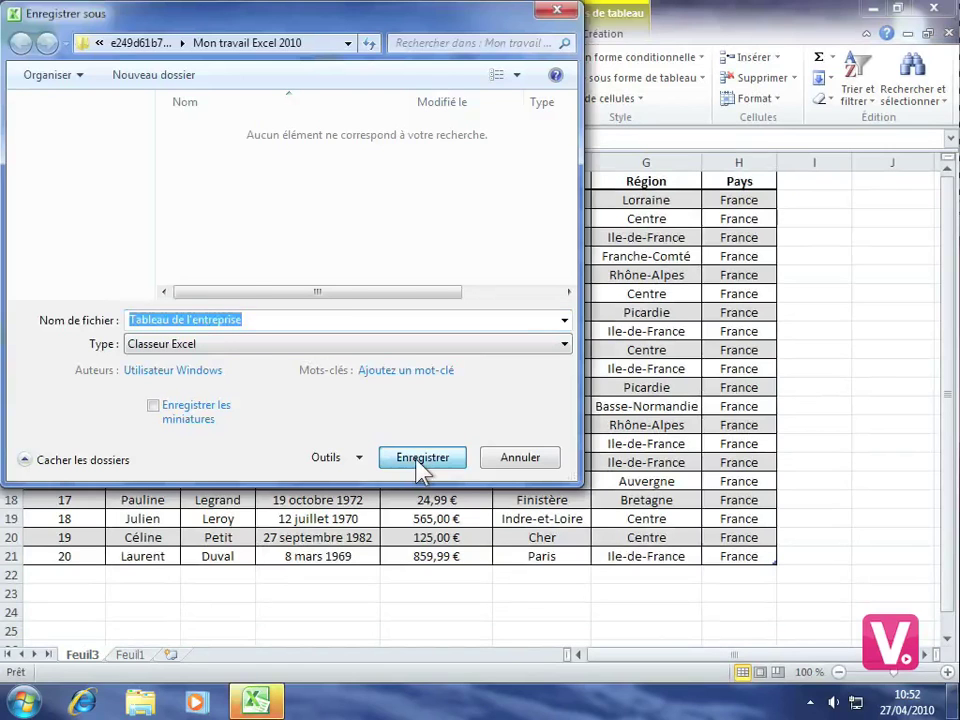